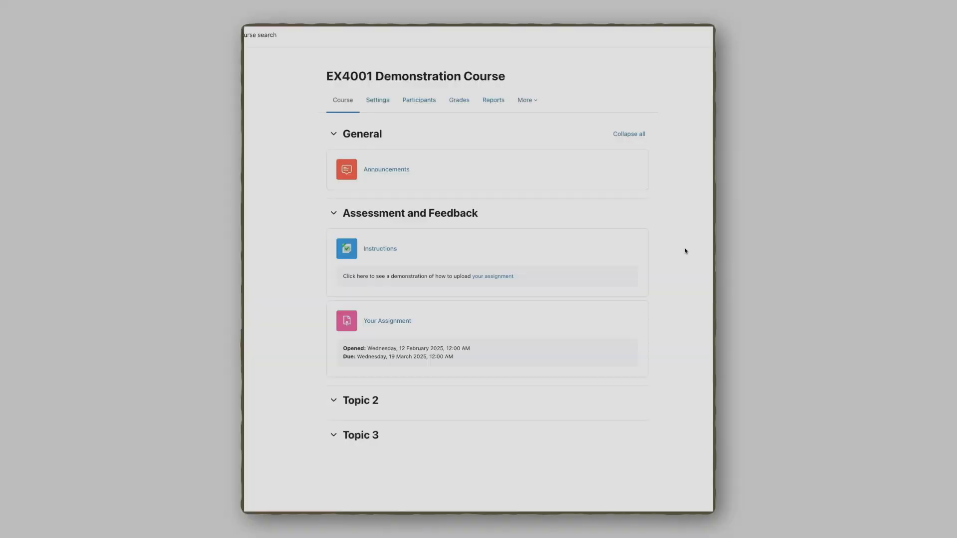
pyautogui.click(384, 248)
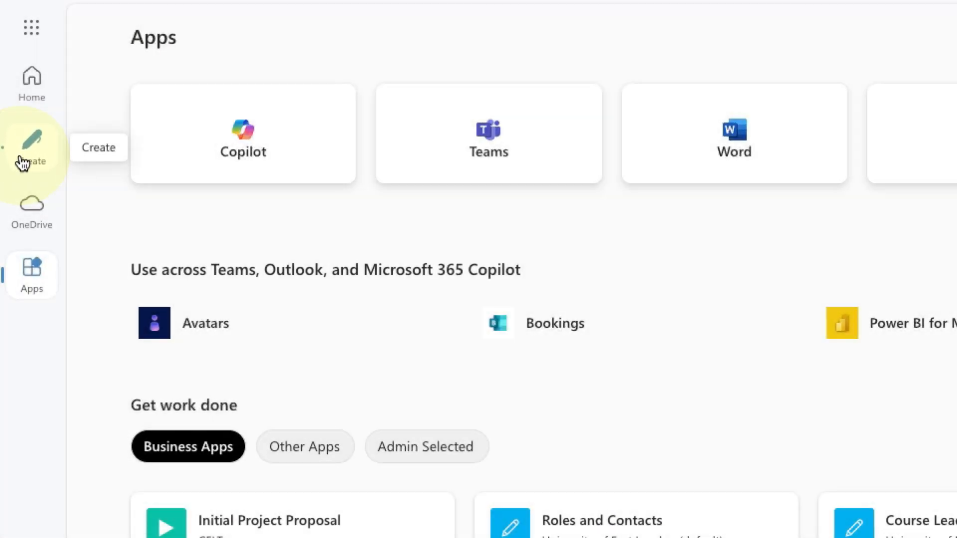
# Create a new Stream screen recording from the Microsoft 365 creation options and remove the camera overlay.
pyautogui.click(22, 162)
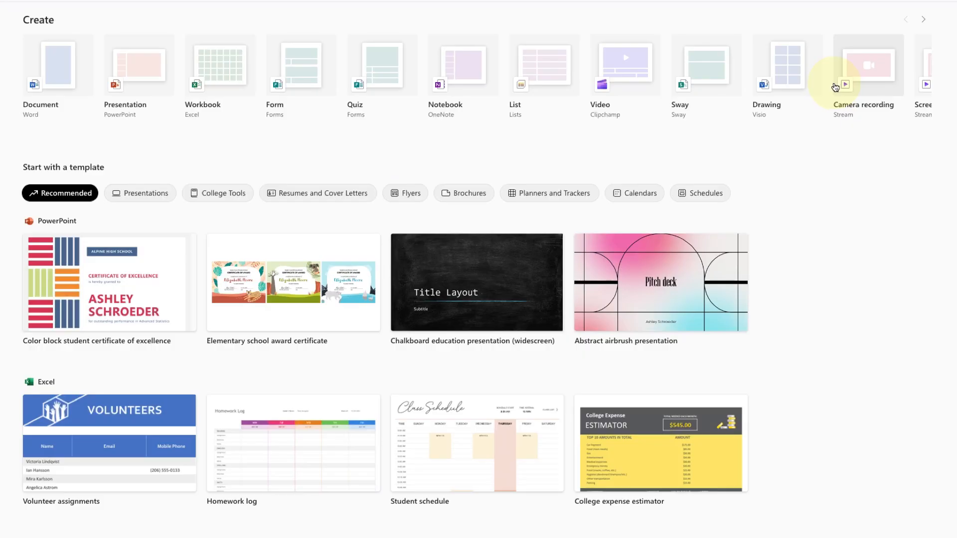
pyautogui.click(924, 20)
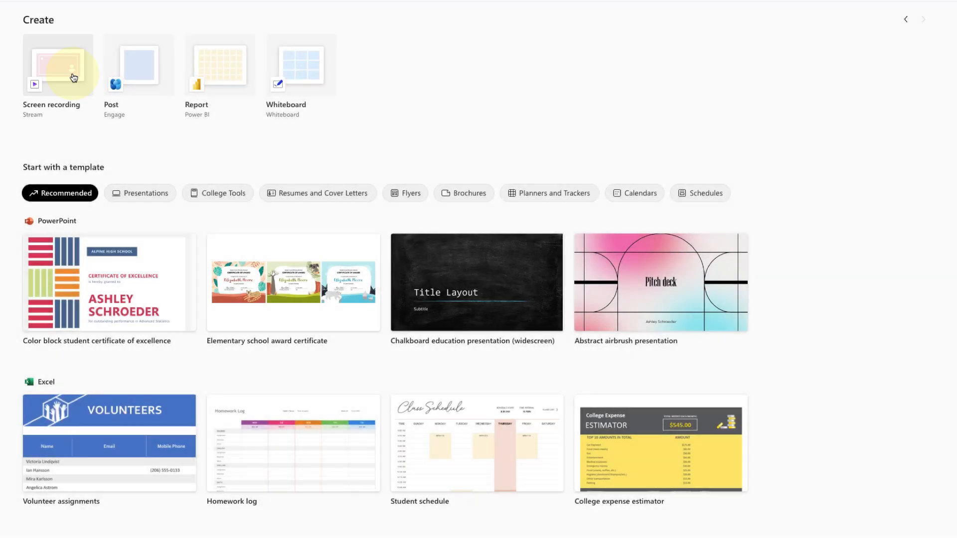
pyautogui.click(74, 77)
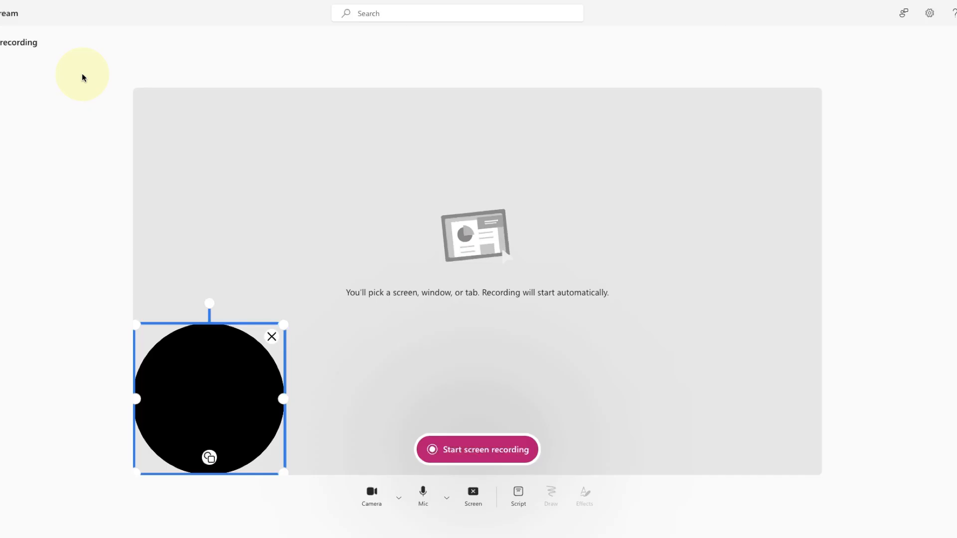
pyautogui.click(273, 338)
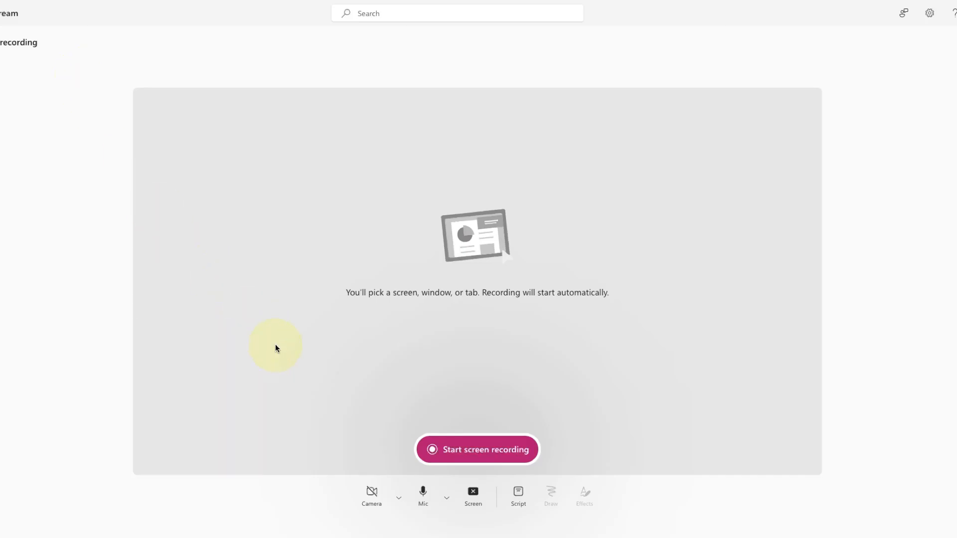
# Start the screen recording, sharing the browser tab with the EX4001 Demonstration Course.
pyautogui.click(490, 450)
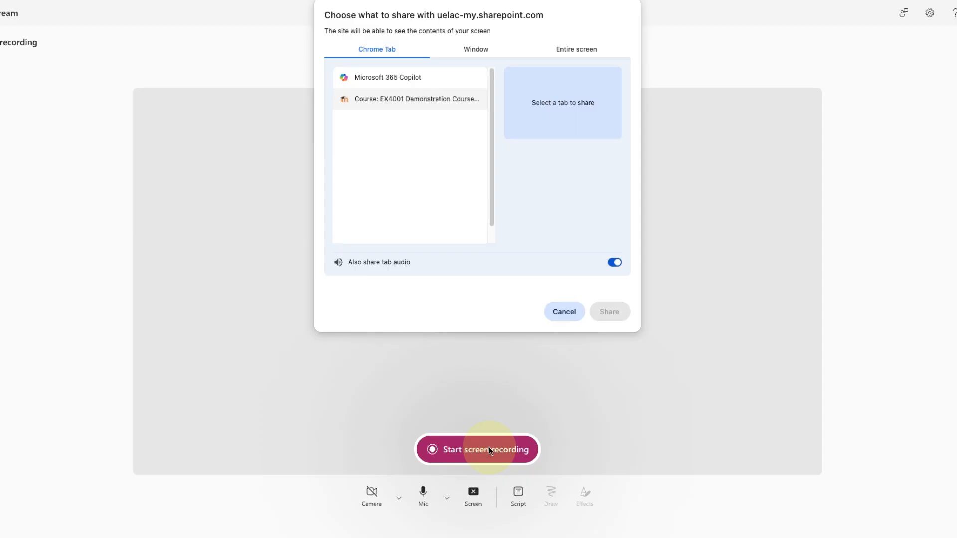
pyautogui.click(403, 102)
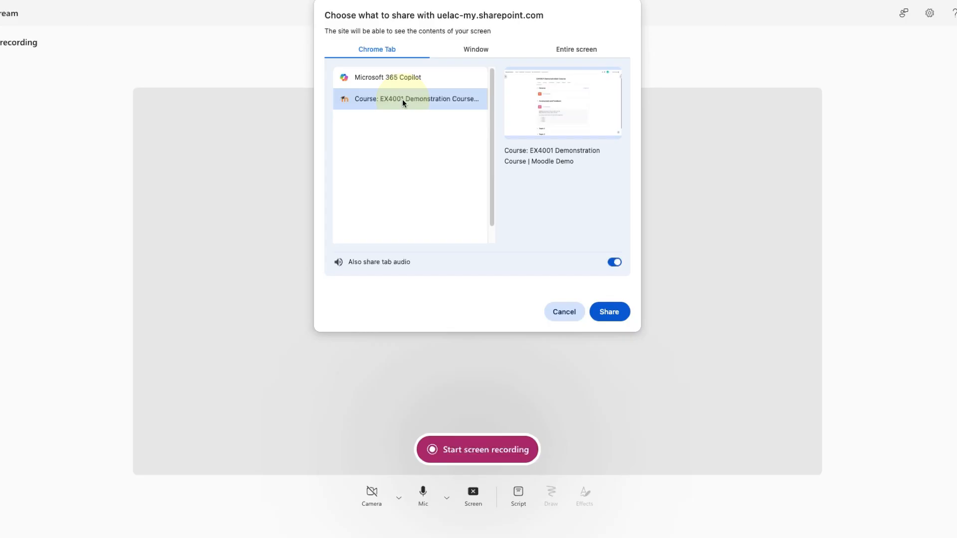
pyautogui.click(613, 315)
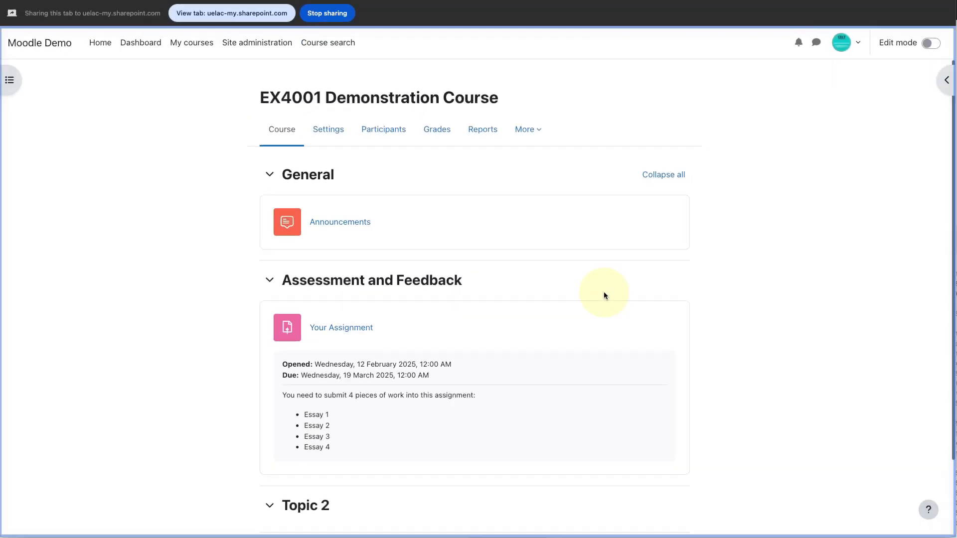
# View the course in the Student role and remove the existing submission from Your Assignment.
pyautogui.click(842, 43)
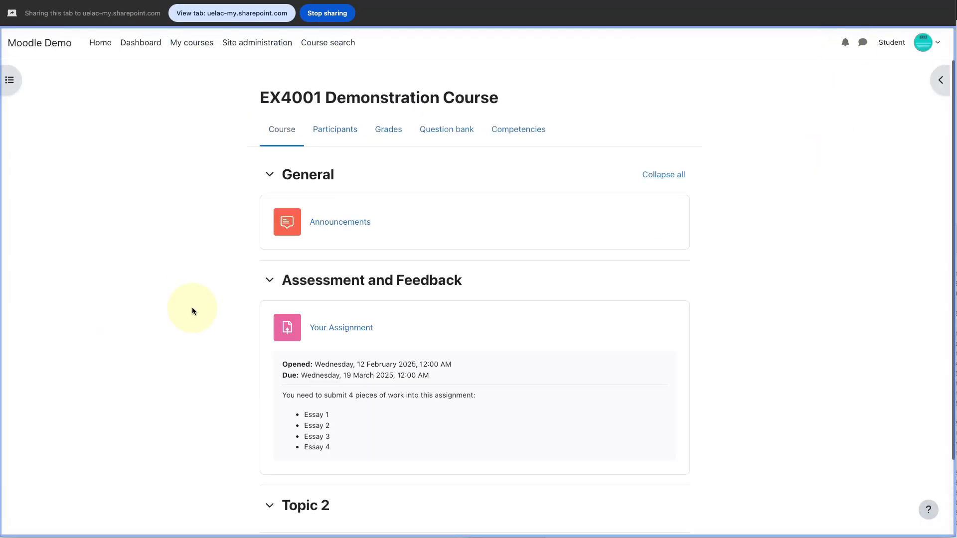
pyautogui.click(341, 328)
pyautogui.scroll(-2, 370, 212)
pyautogui.click(370, 211)
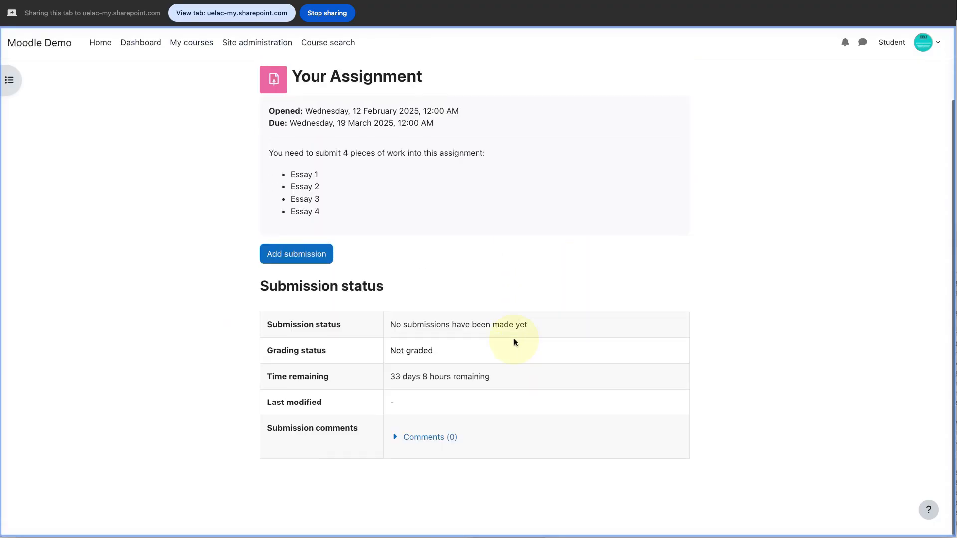
# Add a submission to Your Assignment containing Example essay 1.docx to Example essay 4.docx and save it.
pyautogui.click(296, 252)
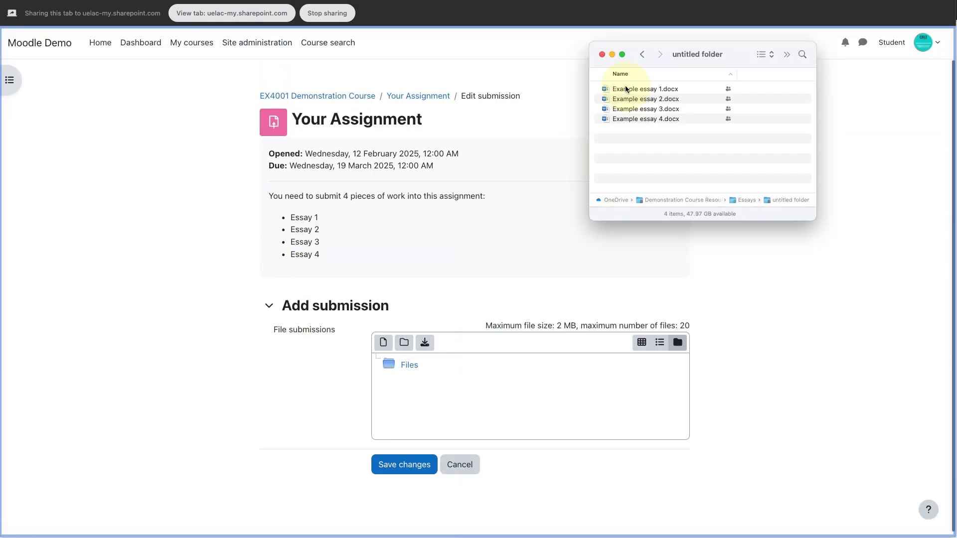
pyautogui.moveTo(625, 89); pyautogui.dragTo(421, 384)
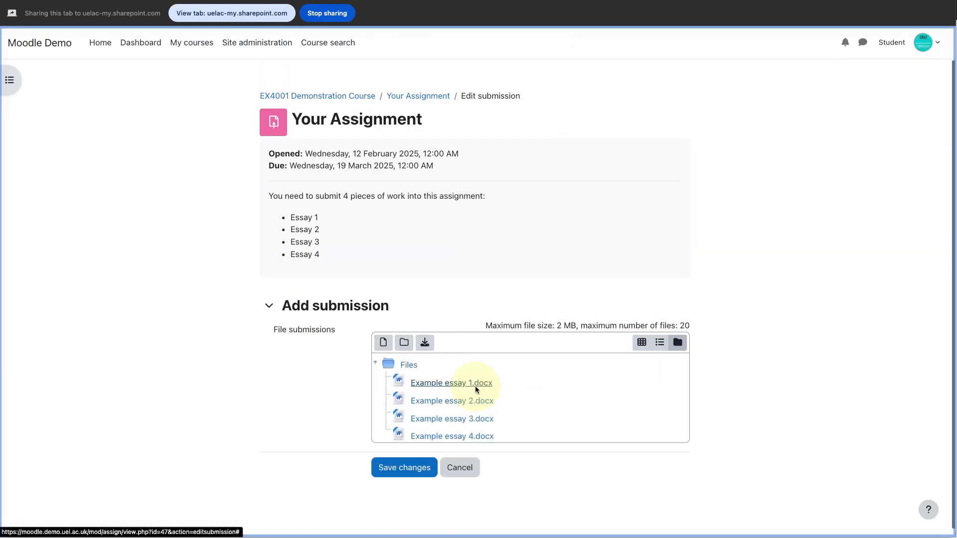
pyautogui.click(406, 465)
pyautogui.scroll(-2, 419, 486)
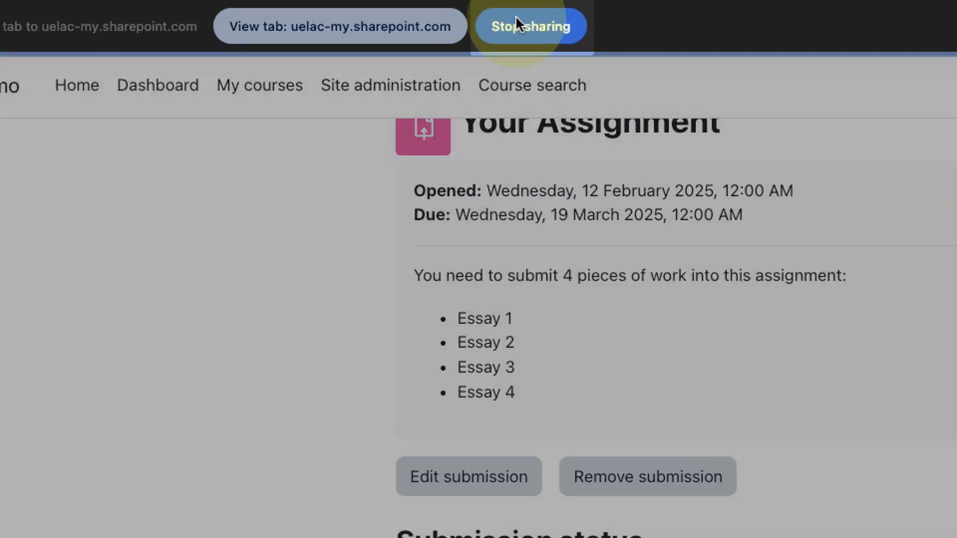
# Stop sharing the tab to end the recording and copy the recorded video into Clipchamp for editing.
pyautogui.click(517, 20)
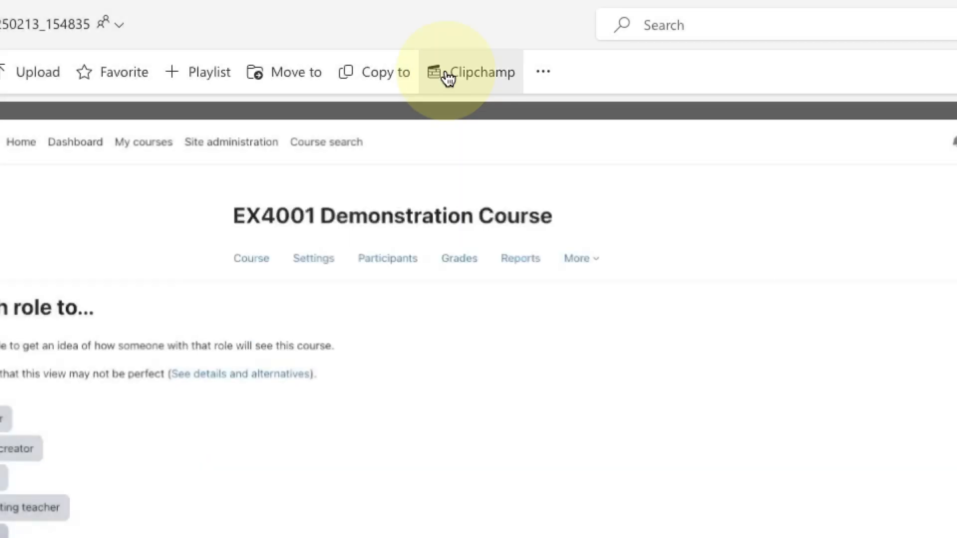
pyautogui.click(447, 74)
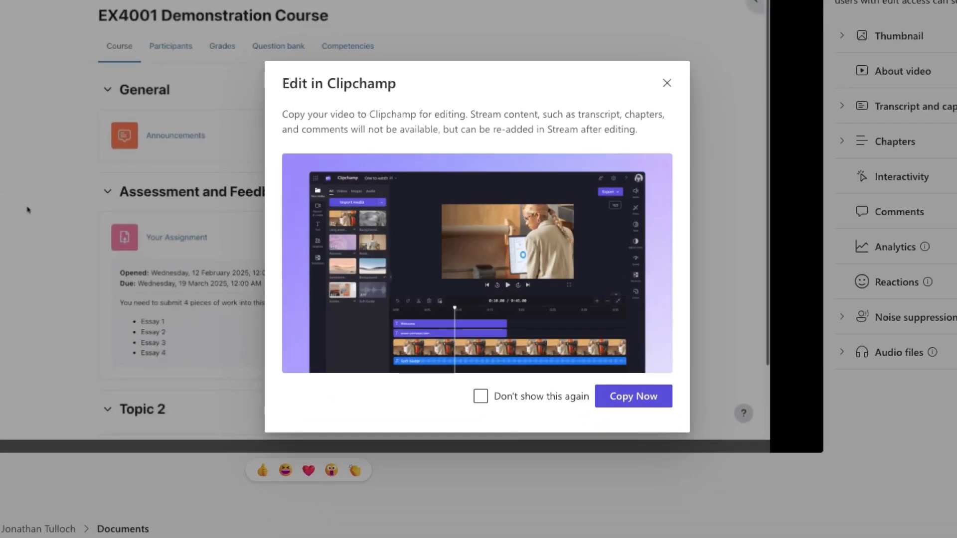
pyautogui.click(649, 405)
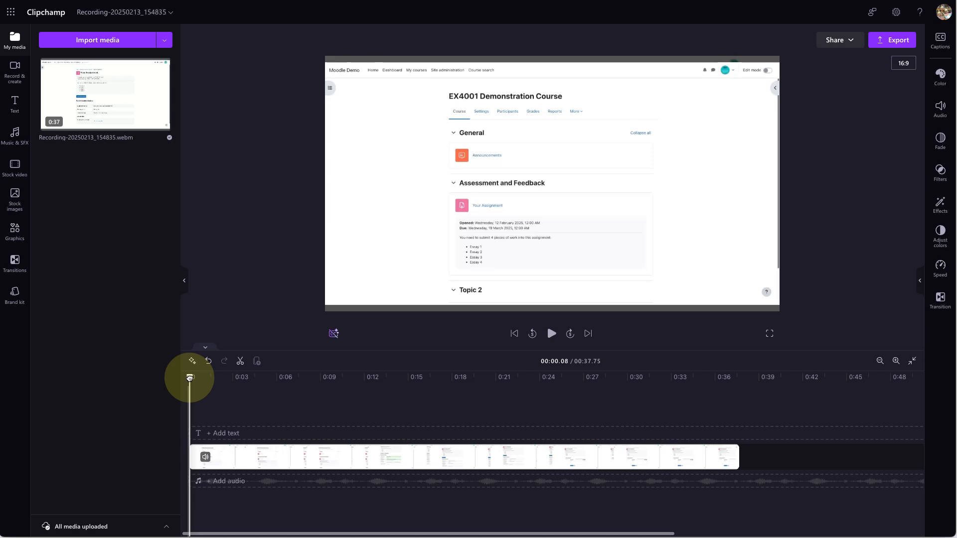
# Split the recording clip on the timeline at about 7.73 seconds.
pyautogui.moveTo(189, 377); pyautogui.dragTo(188, 378)
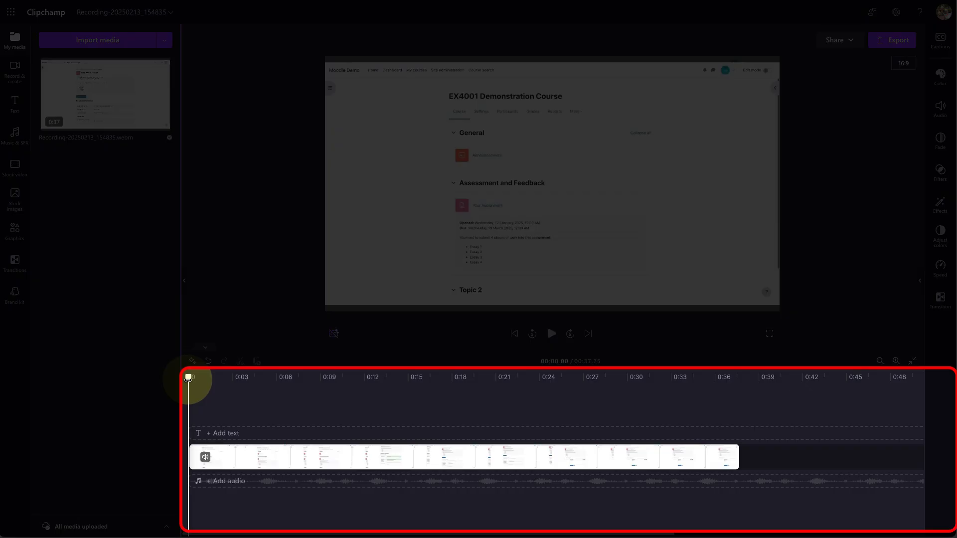
pyautogui.moveTo(188, 379); pyautogui.dragTo(194, 380)
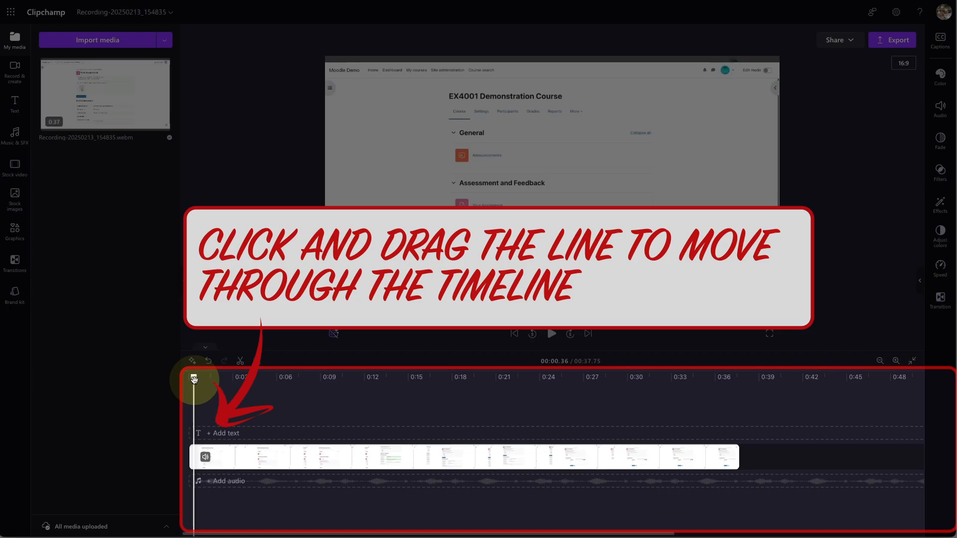
pyautogui.moveTo(194, 380); pyautogui.dragTo(301, 386)
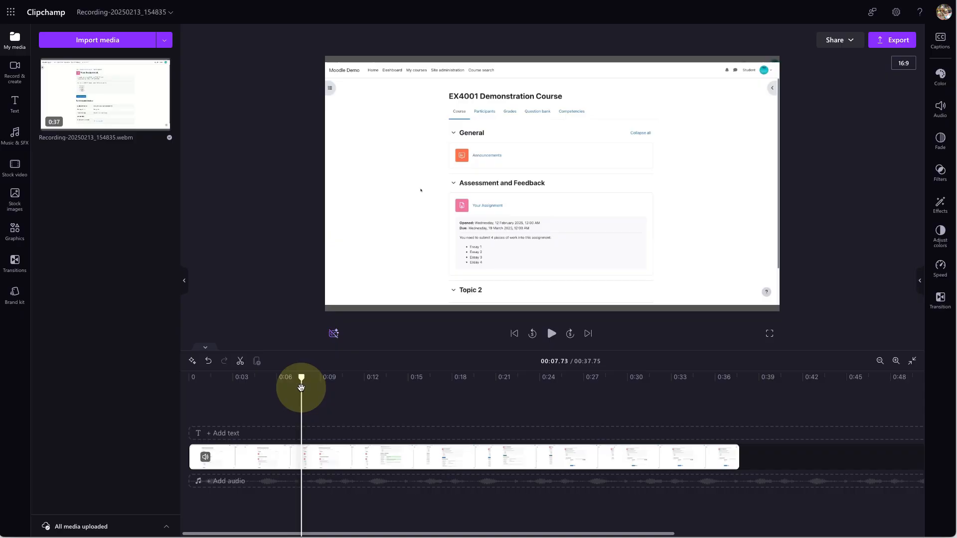
pyautogui.click(298, 457)
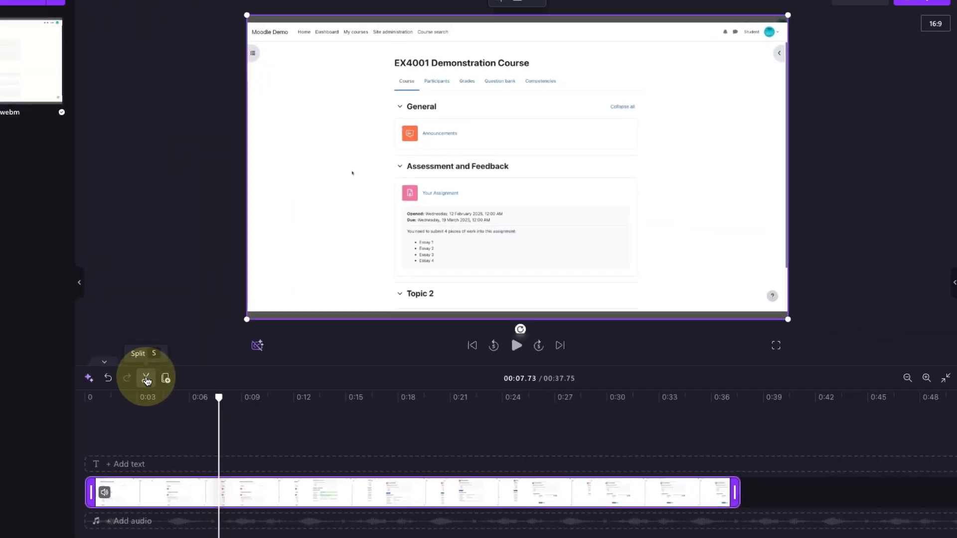
pyautogui.click(484, 249)
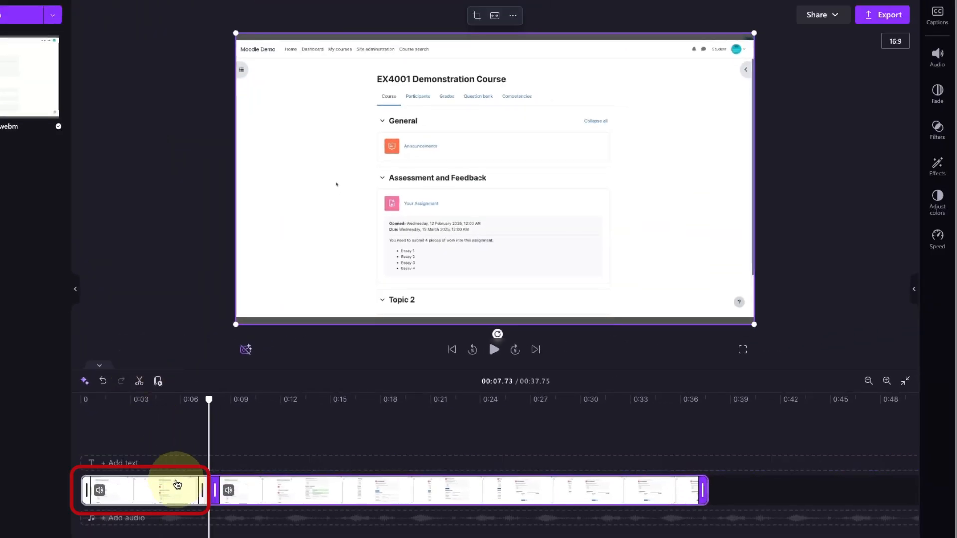
# Delete the opening segment before the split and move the remaining clip to the start of the timeline.
pyautogui.click(172, 491)
pyautogui.press('Delete')
pyautogui.moveTo(268, 491); pyautogui.dragTo(135, 491)
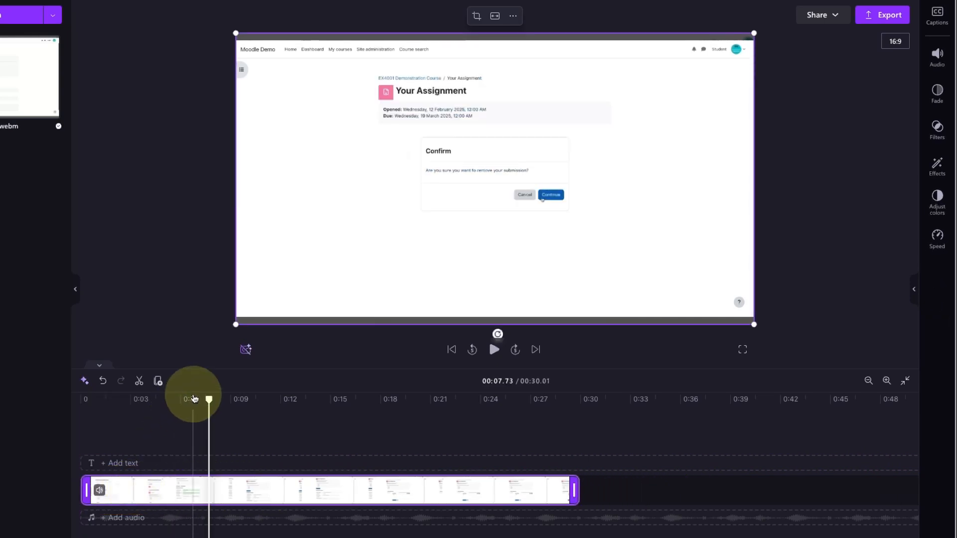
# Split the clip at about 1.93 seconds and again at about 10.59 seconds.
pyautogui.moveTo(208, 399); pyautogui.dragTo(112, 400)
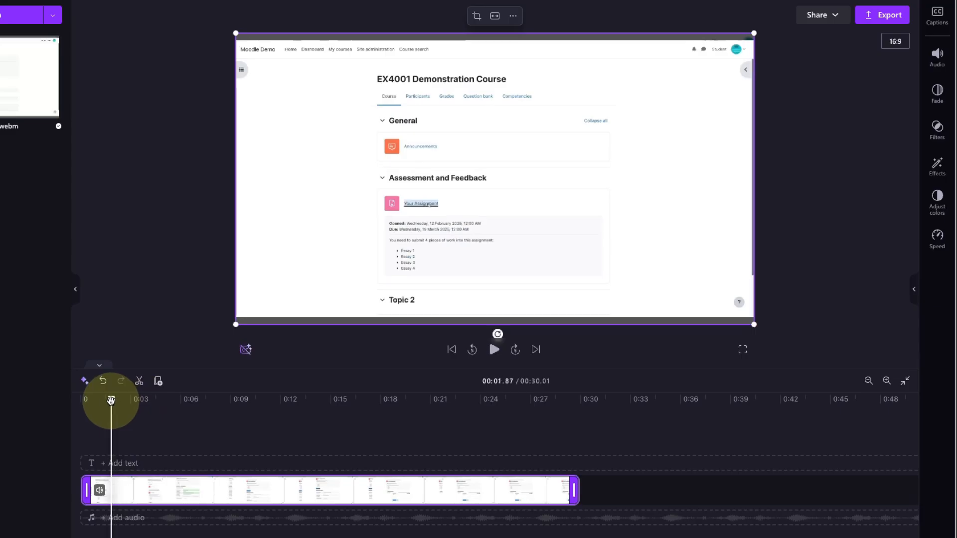
pyautogui.click(138, 383)
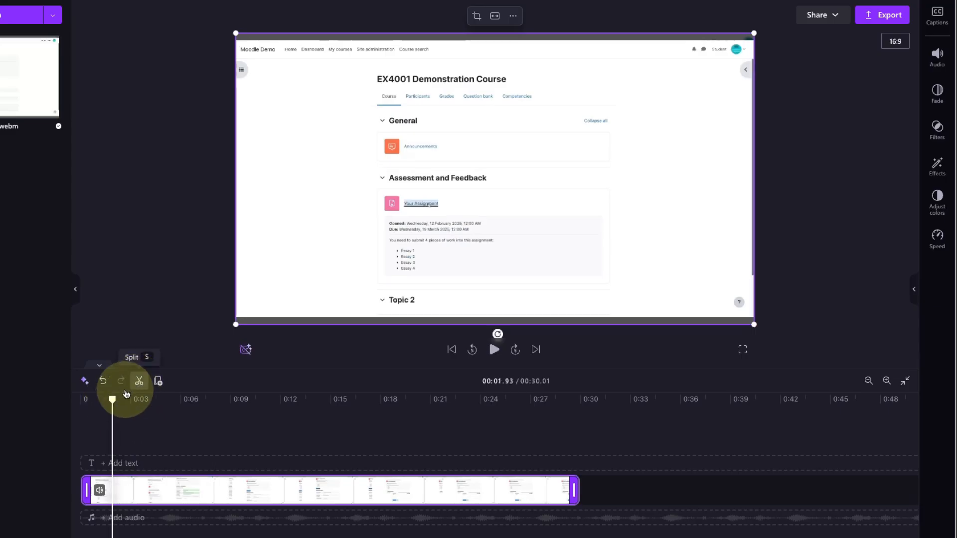
pyautogui.moveTo(113, 399); pyautogui.dragTo(256, 406)
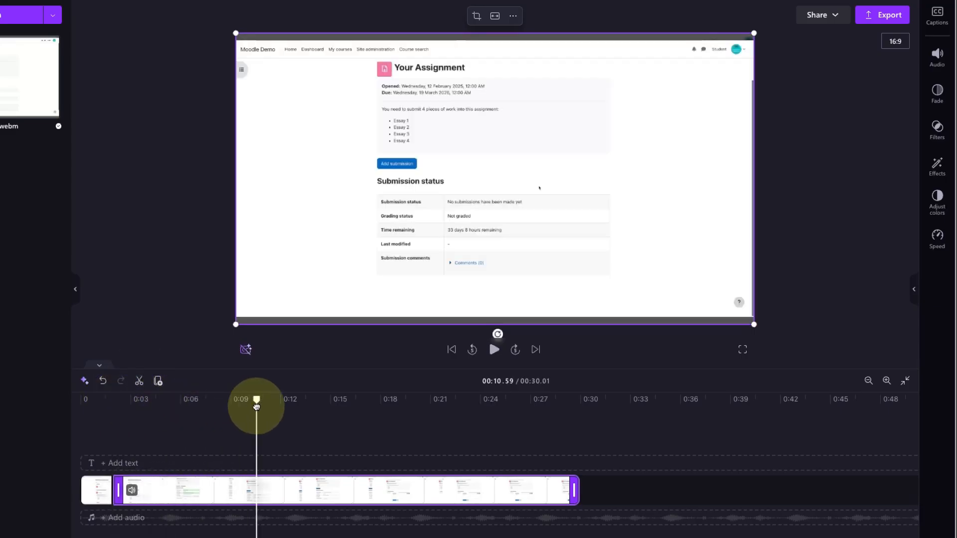
pyautogui.click(140, 384)
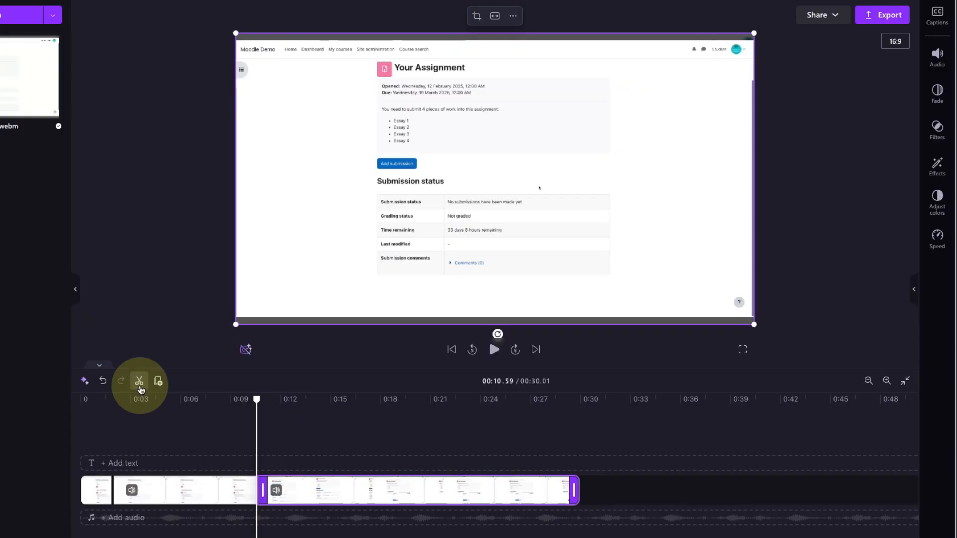
# Delete the middle segment between the two splits and close the gap by moving the last clip against the first.
pyautogui.click(189, 490)
pyautogui.press('Delete')
pyautogui.click(296, 489)
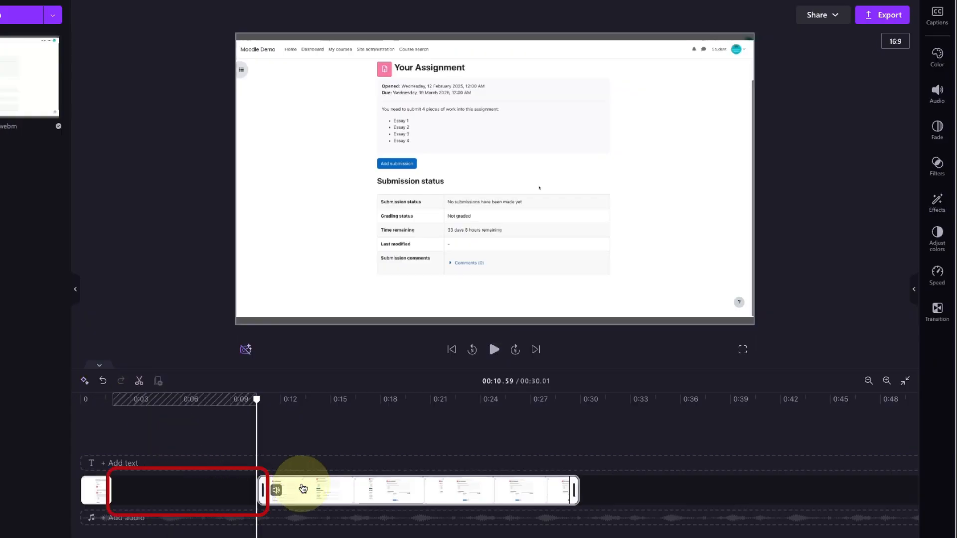
pyautogui.moveTo(302, 489); pyautogui.dragTo(156, 492)
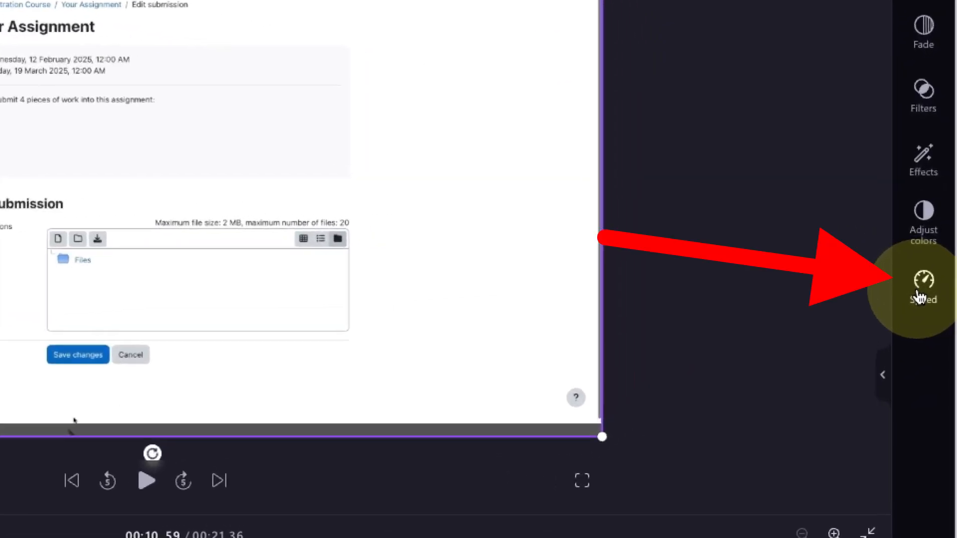
# Set the playback speed of the second clip to 2.5.
pyautogui.click(922, 295)
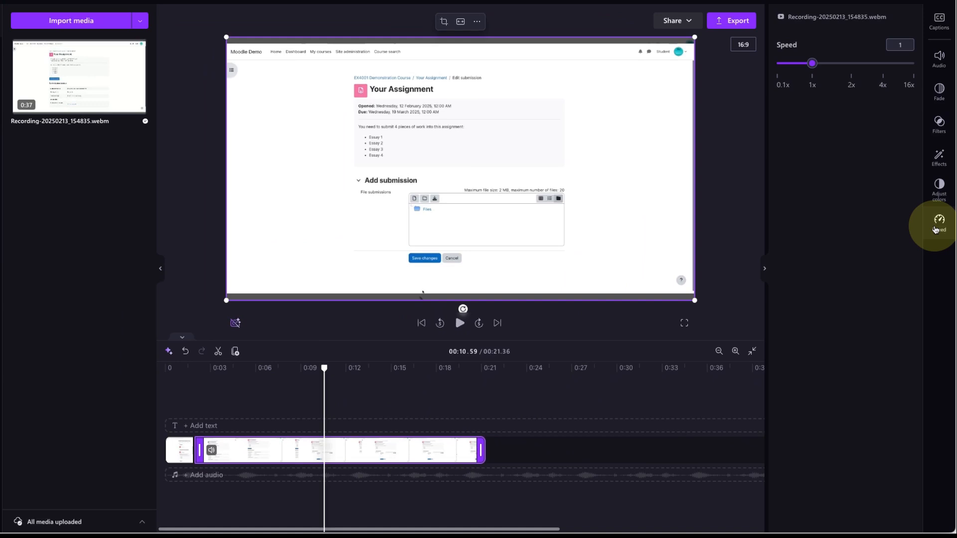
pyautogui.moveTo(814, 64); pyautogui.dragTo(860, 64)
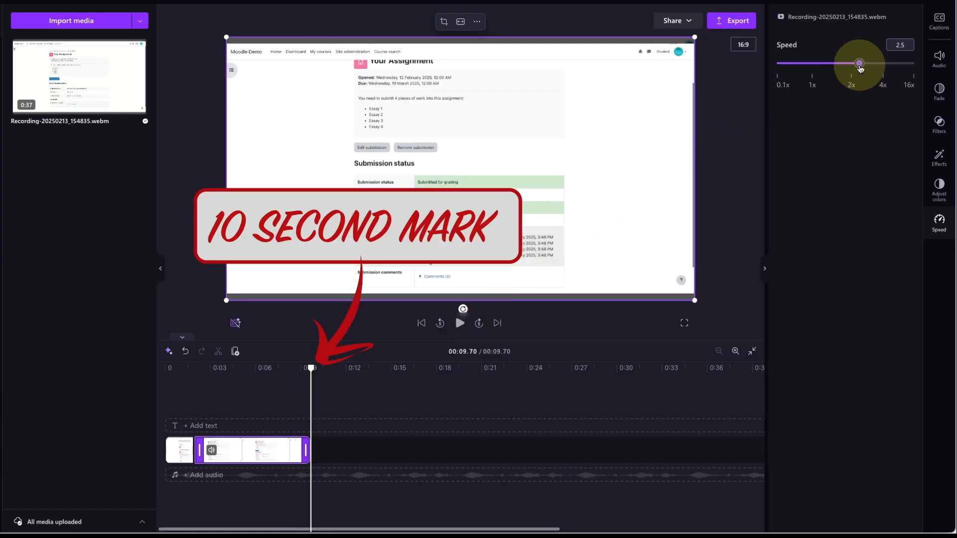
pyautogui.click(752, 215)
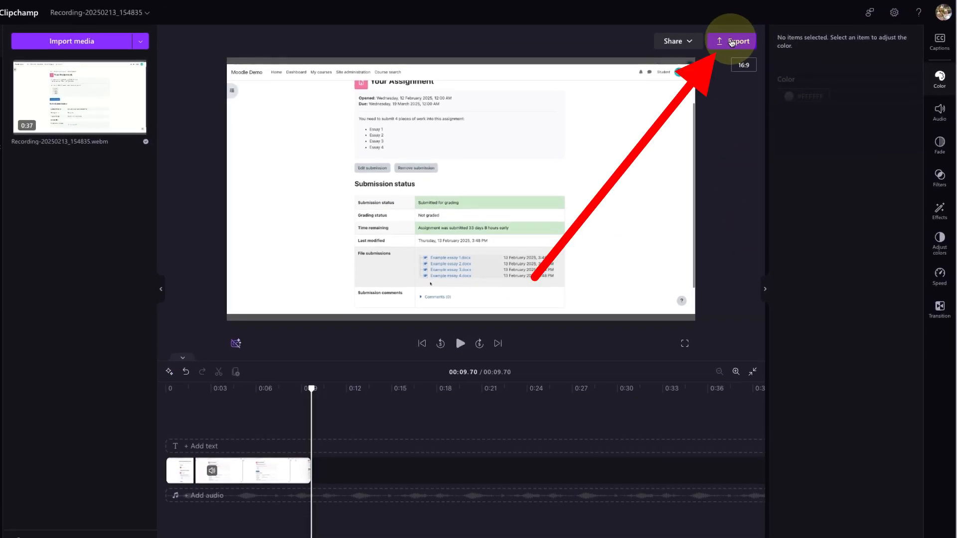
# Export the video in 1080p quality with cloud storage turned off.
pyautogui.click(731, 42)
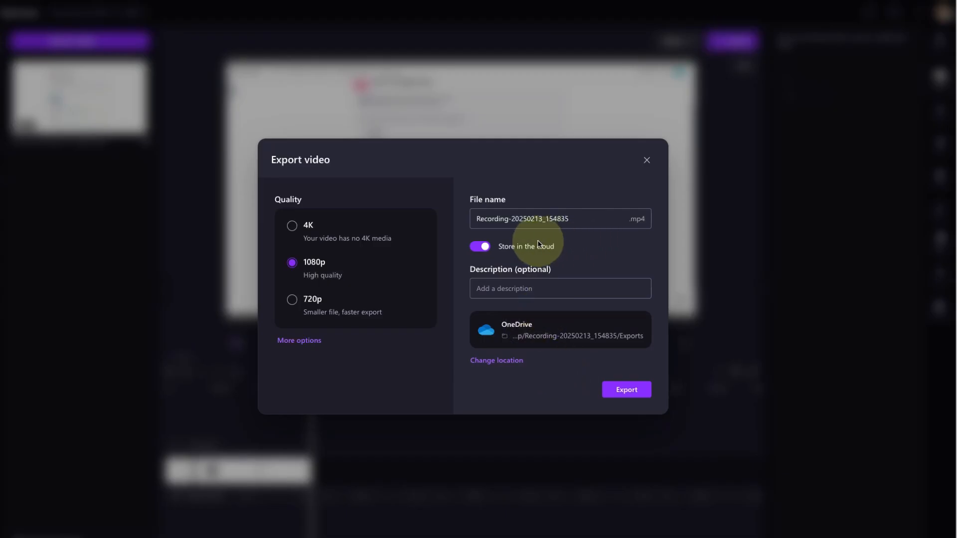
pyautogui.click(480, 247)
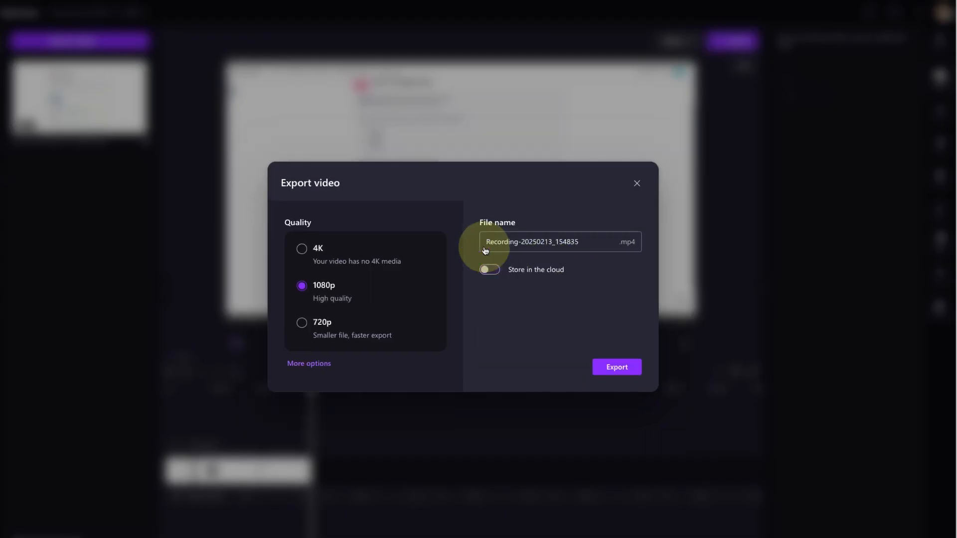
pyautogui.click(617, 368)
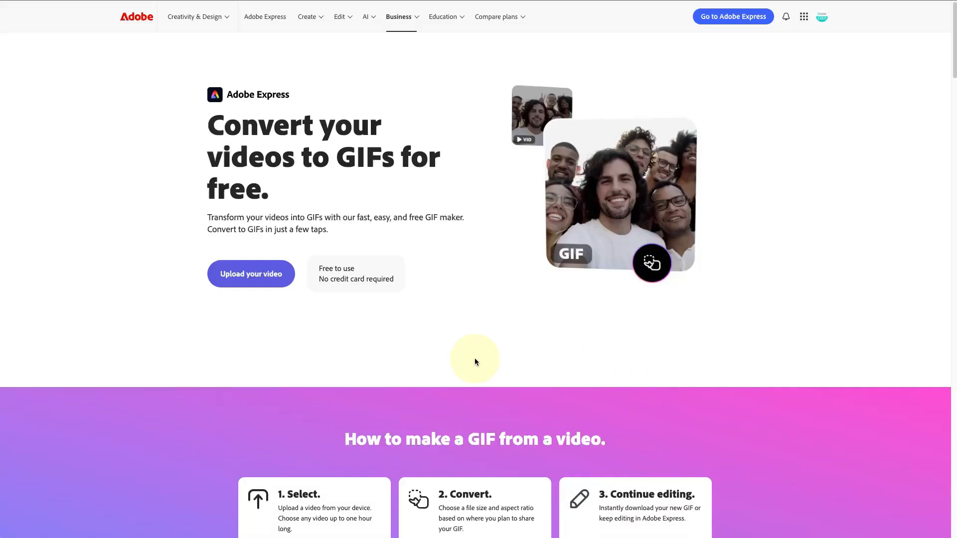
# Load the exported recording into the Adobe Express video-to-GIF converter and download it as a Large (high quality) GIF.
pyautogui.click(260, 274)
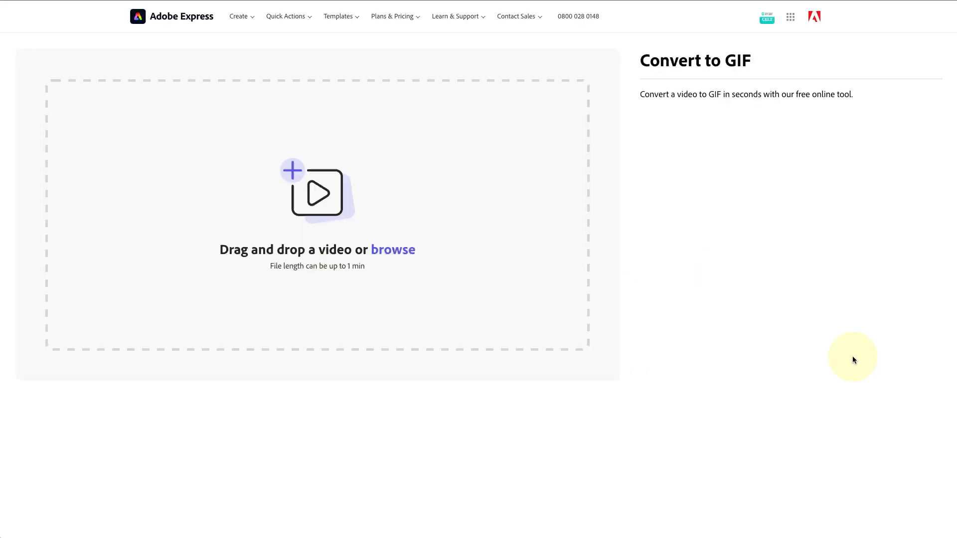
pyautogui.press('super+Tab')
pyautogui.moveTo(771, 333); pyautogui.dragTo(442, 249)
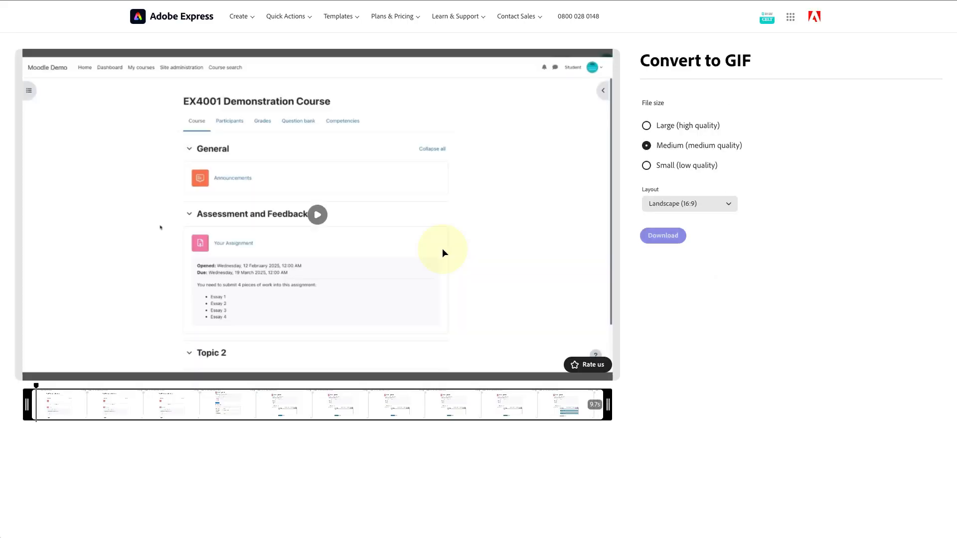
pyautogui.click(648, 127)
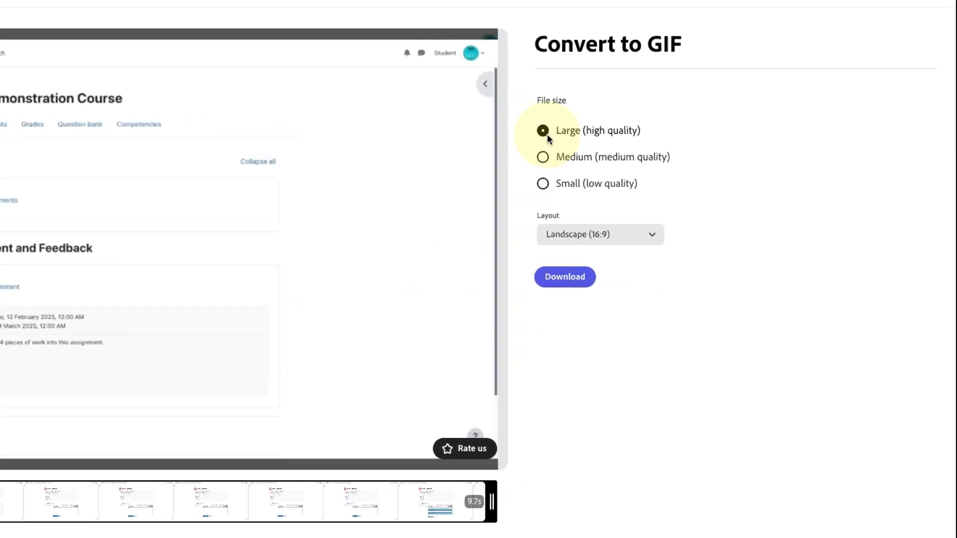
pyautogui.click(571, 274)
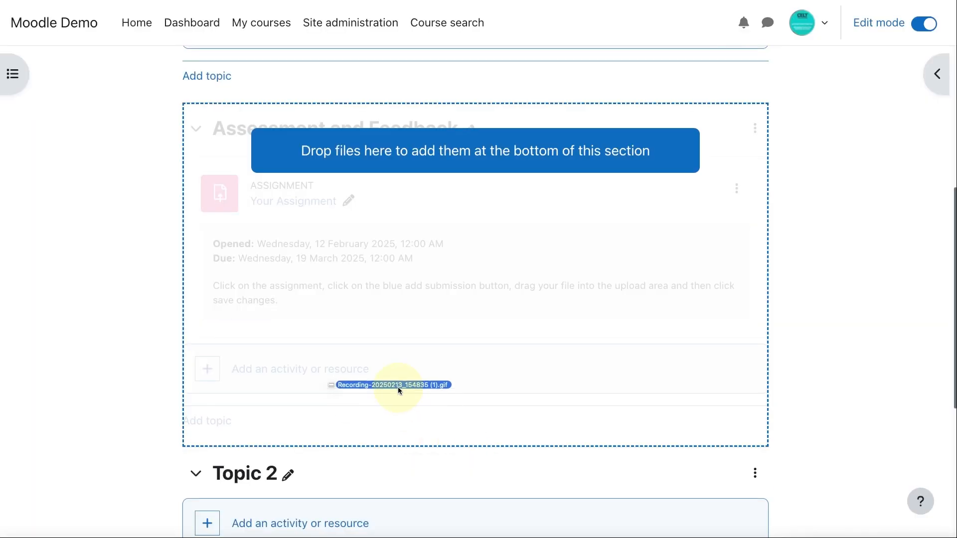
# In the Moodle course, add Recording-20250213_154835 (1).gif to the Assessment and Feedback section and dismiss the upload progress notice.
pyautogui.moveTo(398, 387); pyautogui.dragTo(399, 315)
pyautogui.click(623, 207)
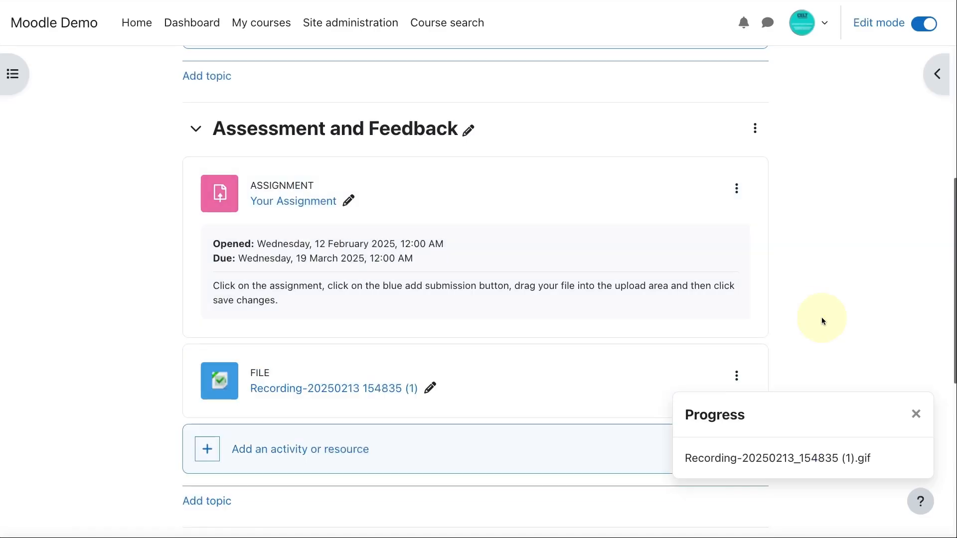
pyautogui.click(917, 415)
# Rename the added GIF file resource as "Visual Guide for Submitting Assignment" and open it.
pyautogui.click(430, 388)
pyautogui.write('Visual Guide for Submitting Assignment')
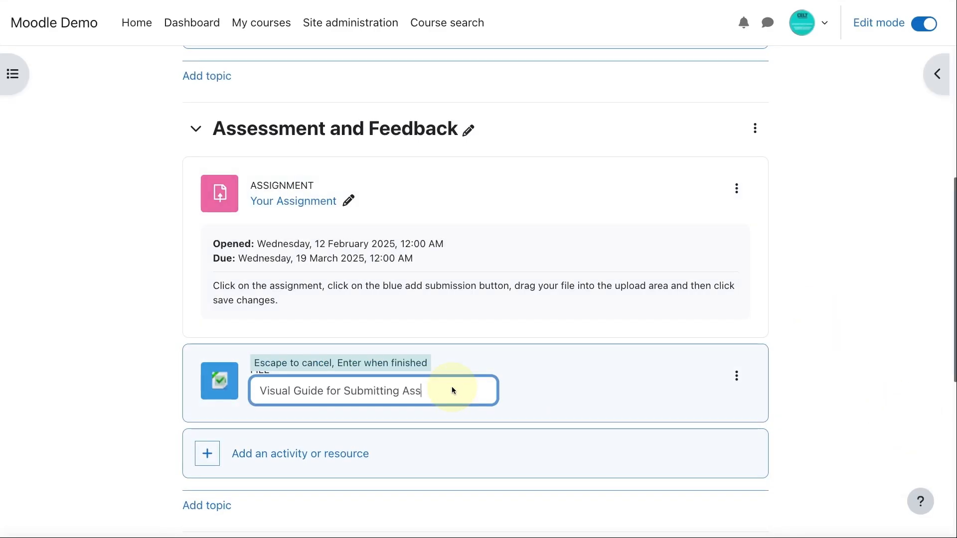
pyautogui.press('Return')
pyautogui.click(387, 389)
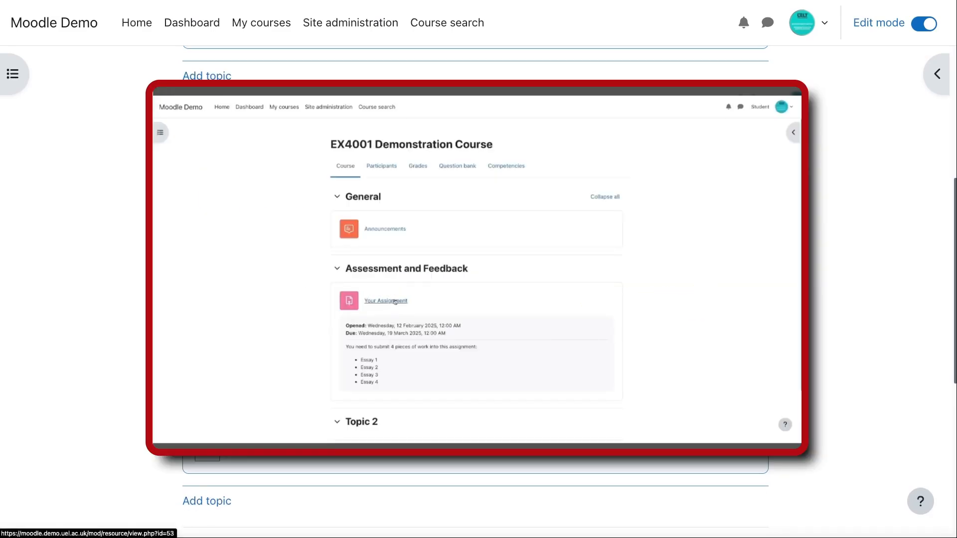